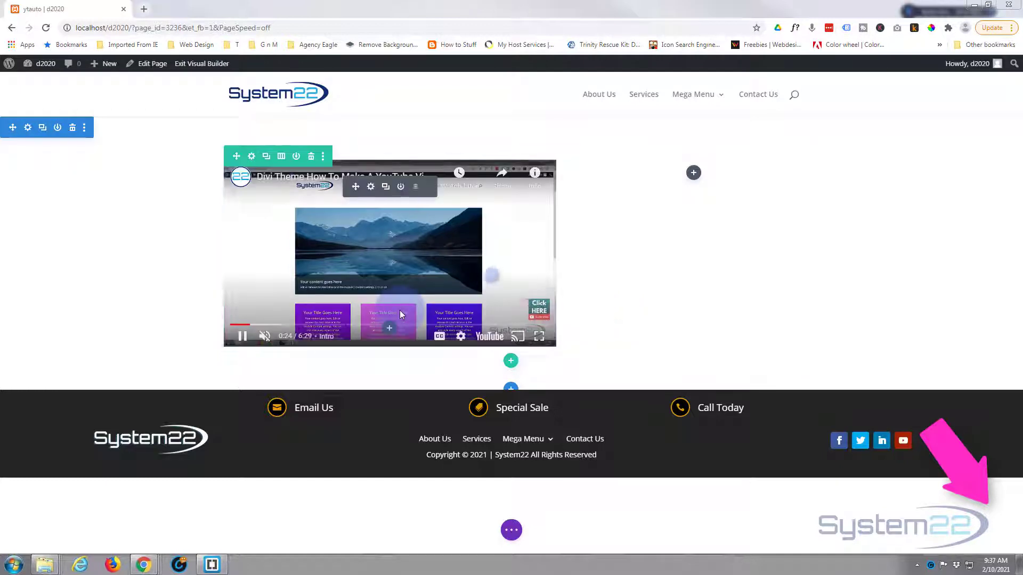
Step: Skip the embedded YouTube video to its end screen, showing suggestions from other channels
left_click(542, 324)
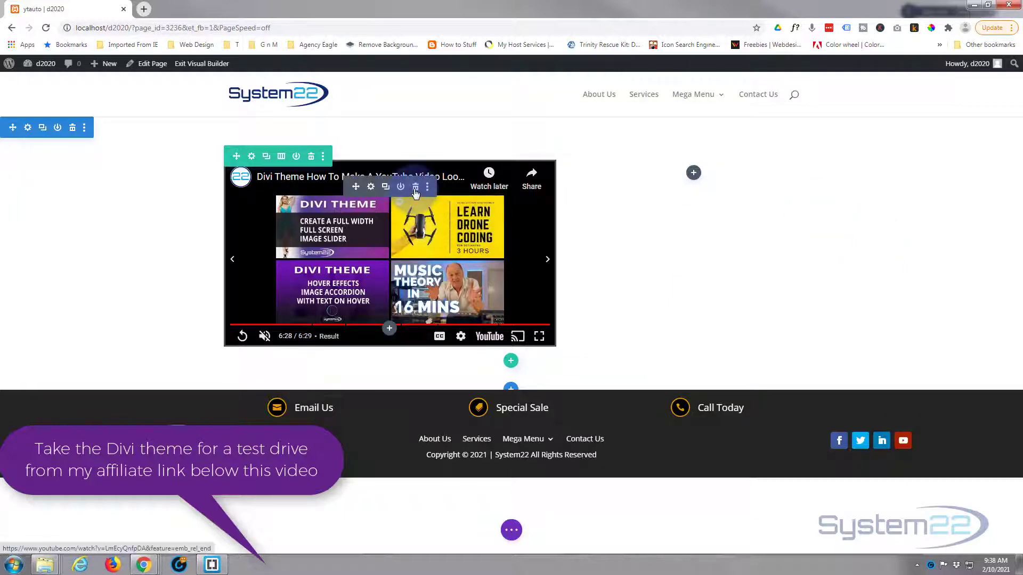
Step: Delete the existing video module and bring up the maximized incognito YouTube window
left_click(416, 187)
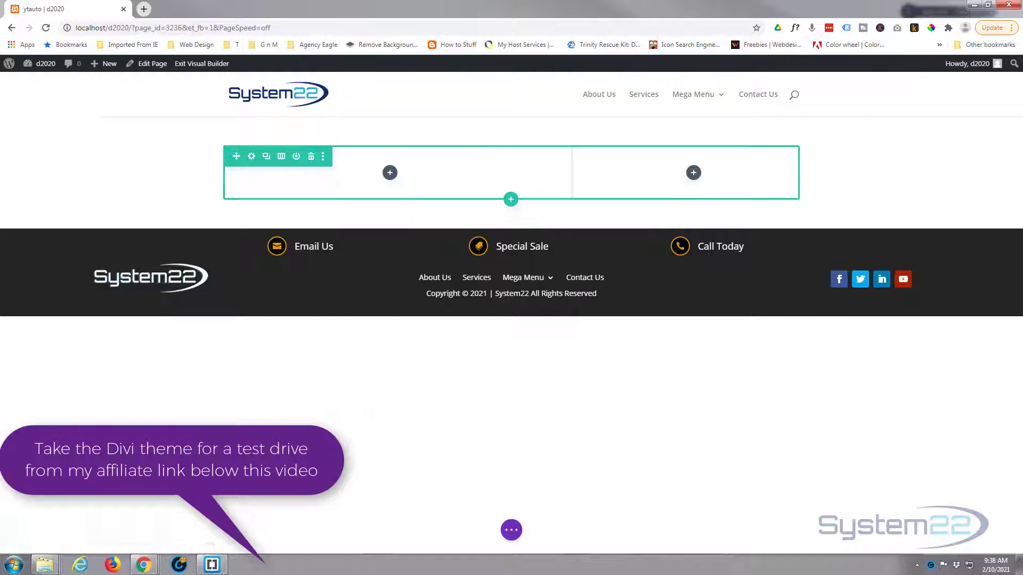
key("alt+Tab")
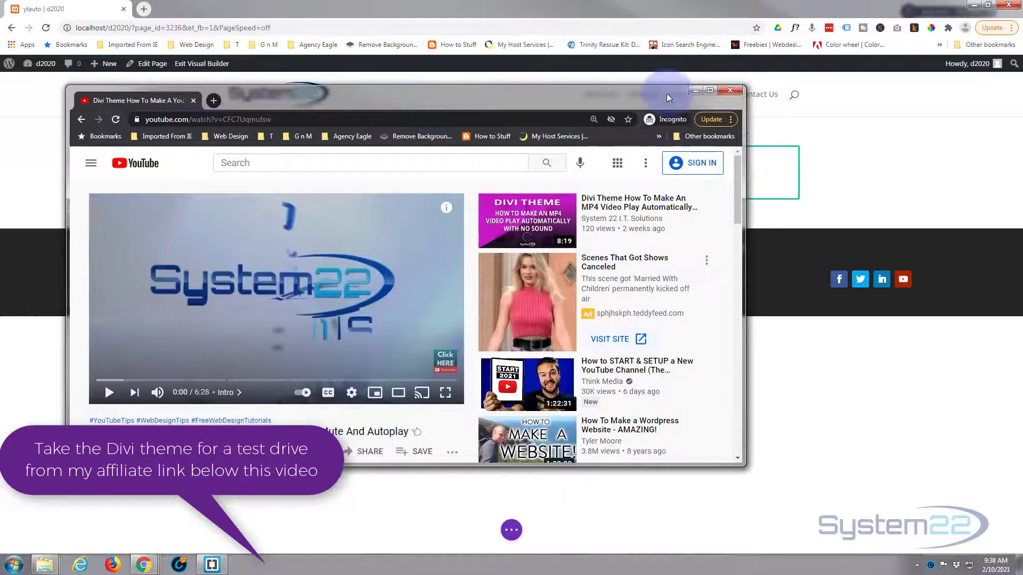
left_click(706, 91)
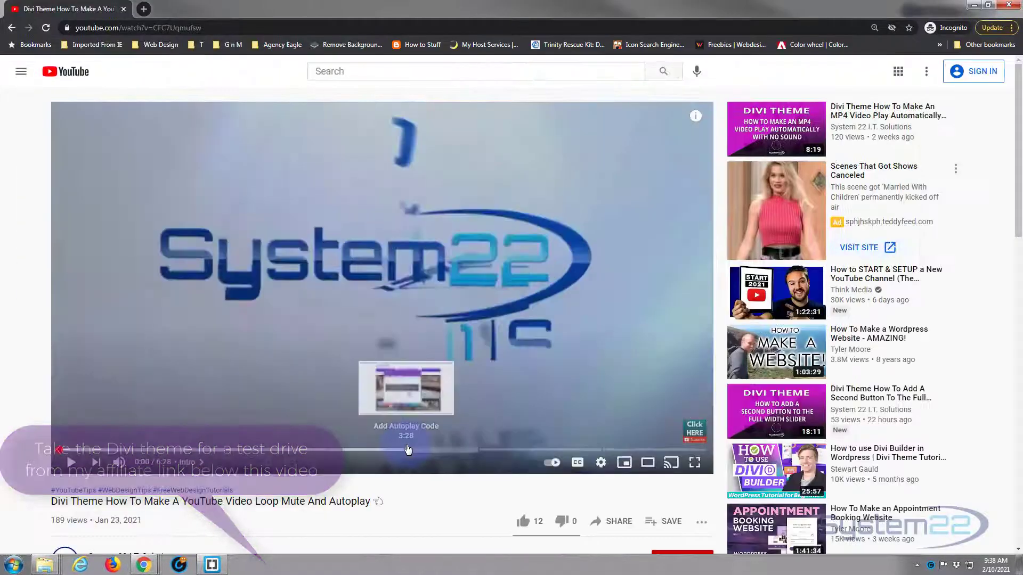
Step: Open the video's Share > Embed panel and select the full iframe embed code
scroll(525, 417, "down", 2)
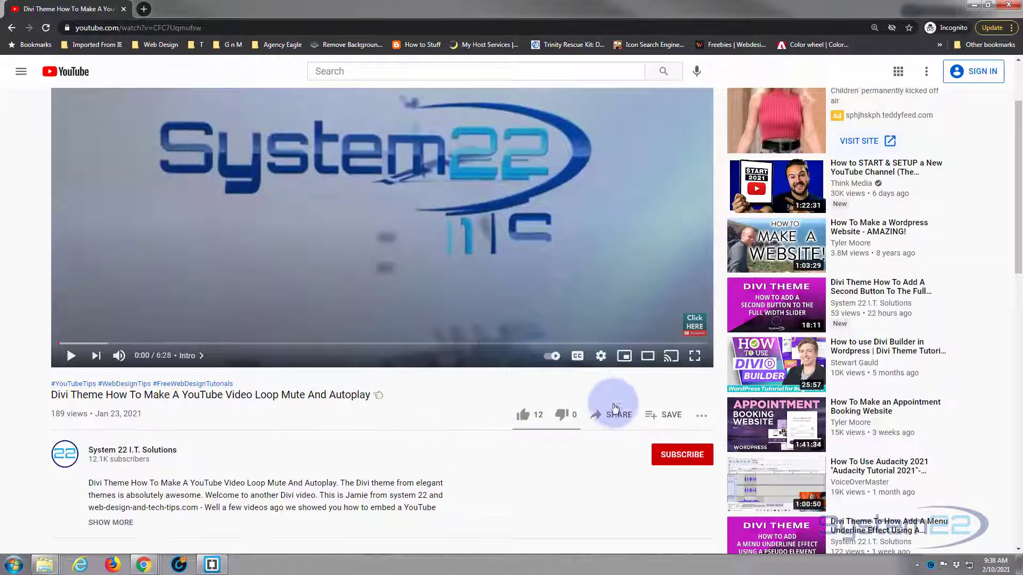
left_click(616, 417)
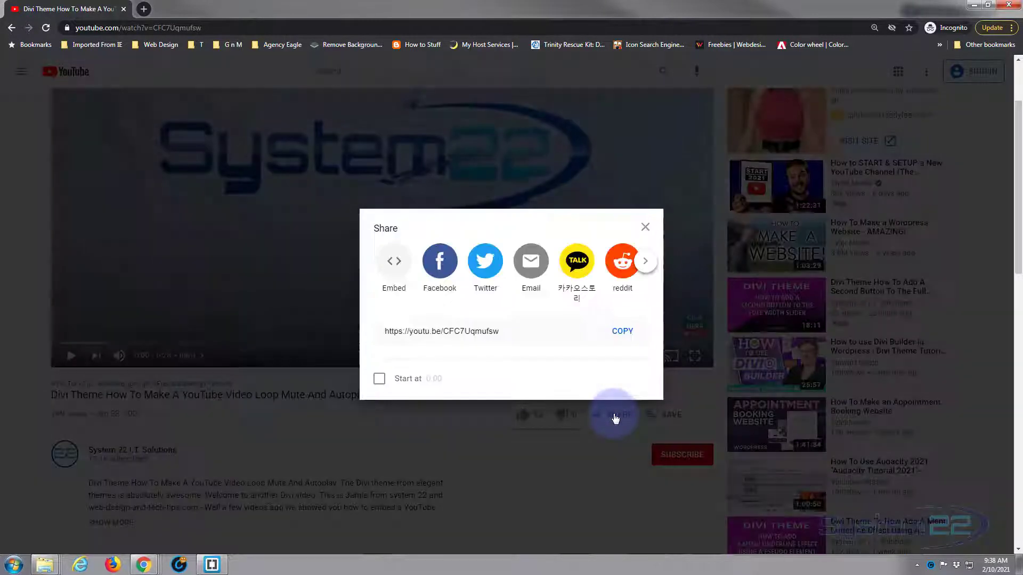
left_click(393, 262)
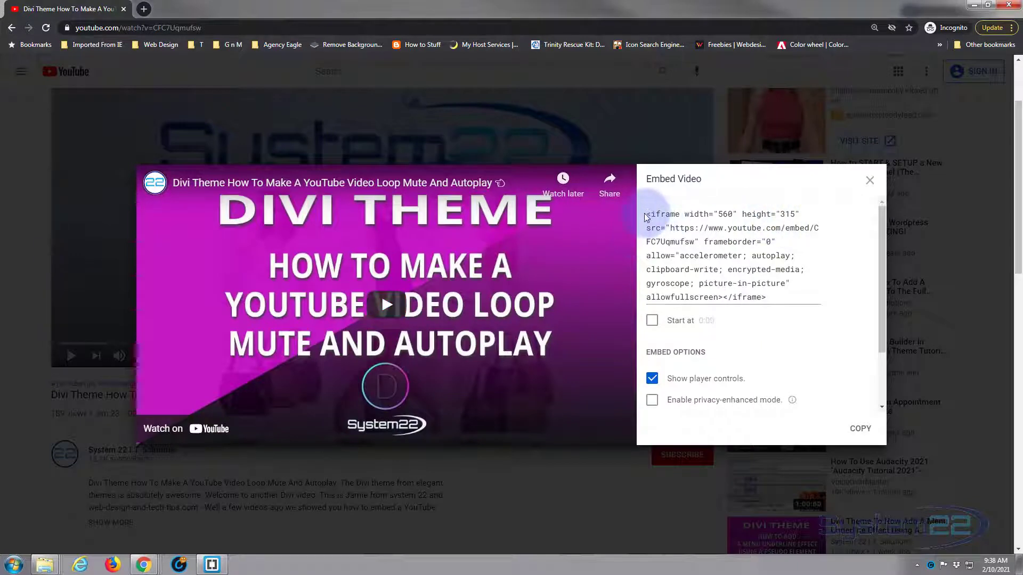
left_click_drag(646, 215, 798, 296)
key("ctrl+c")
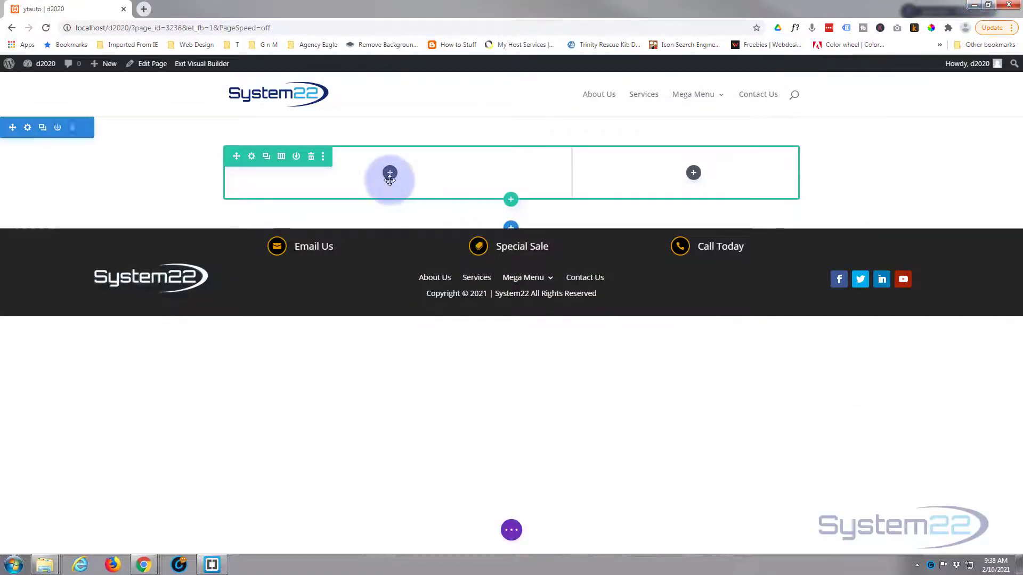
Step: Insert a Code module into the row's left column and focus its empty code field
left_click(389, 173)
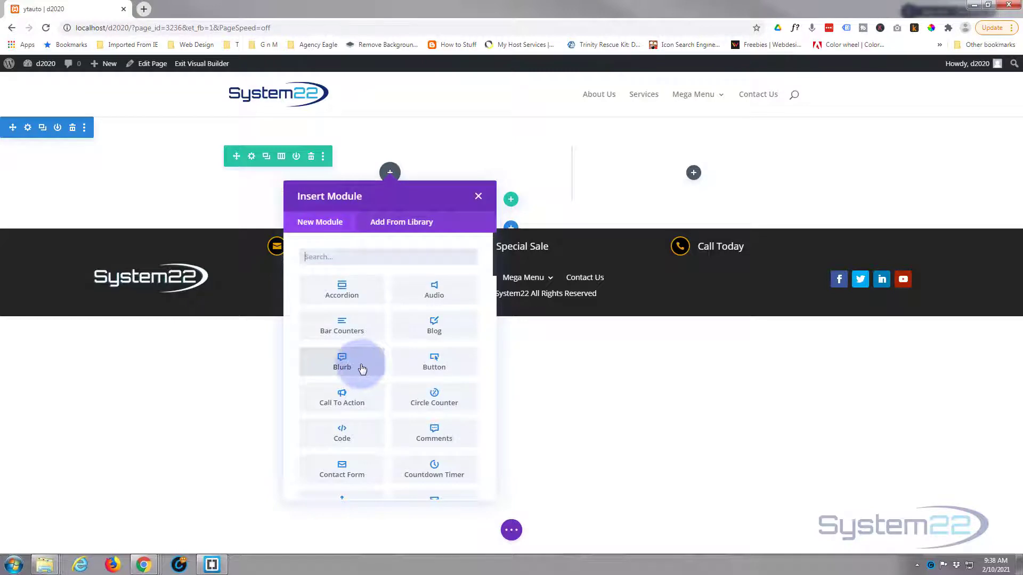
left_click(356, 435)
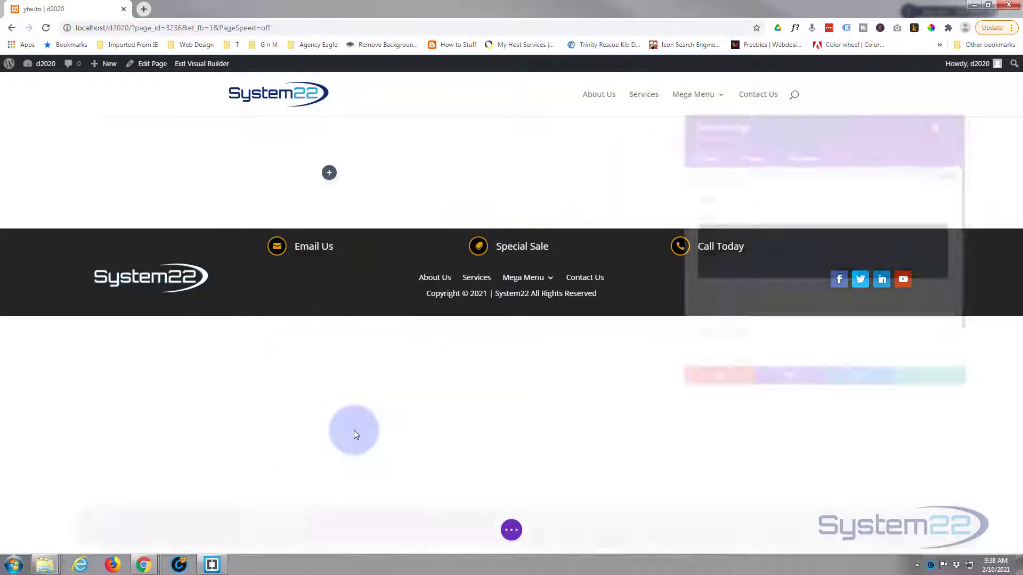
left_click(691, 232)
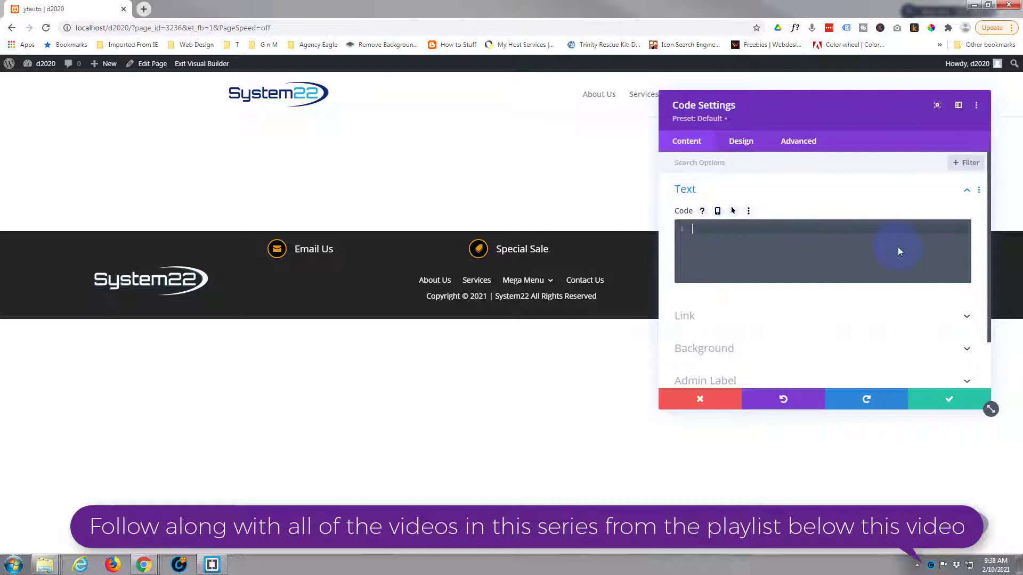
Step: Paste the YouTube iframe code and append ?rel=0 after the video ID in src
key("ctrl+v")
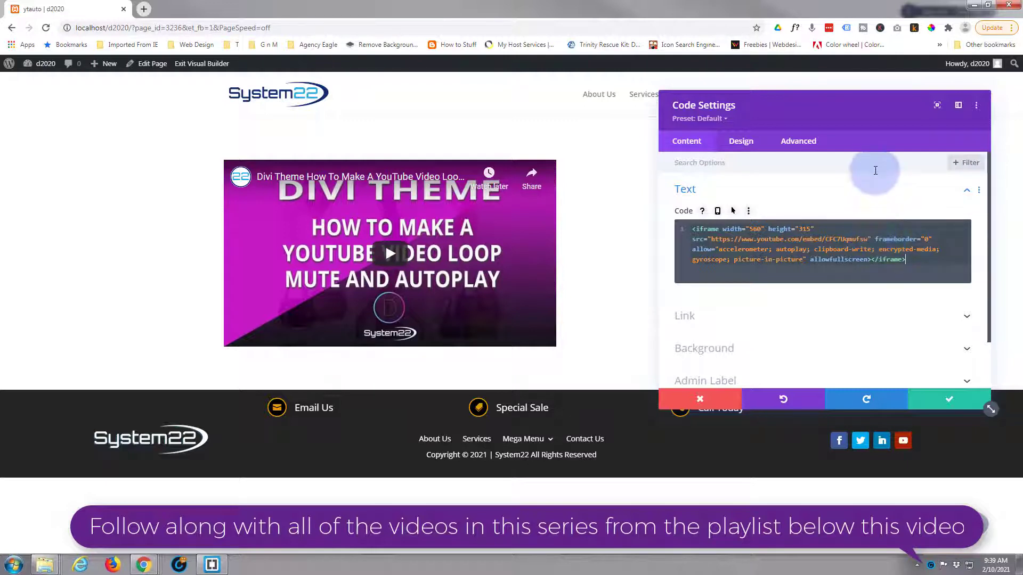
triple_click(869, 237)
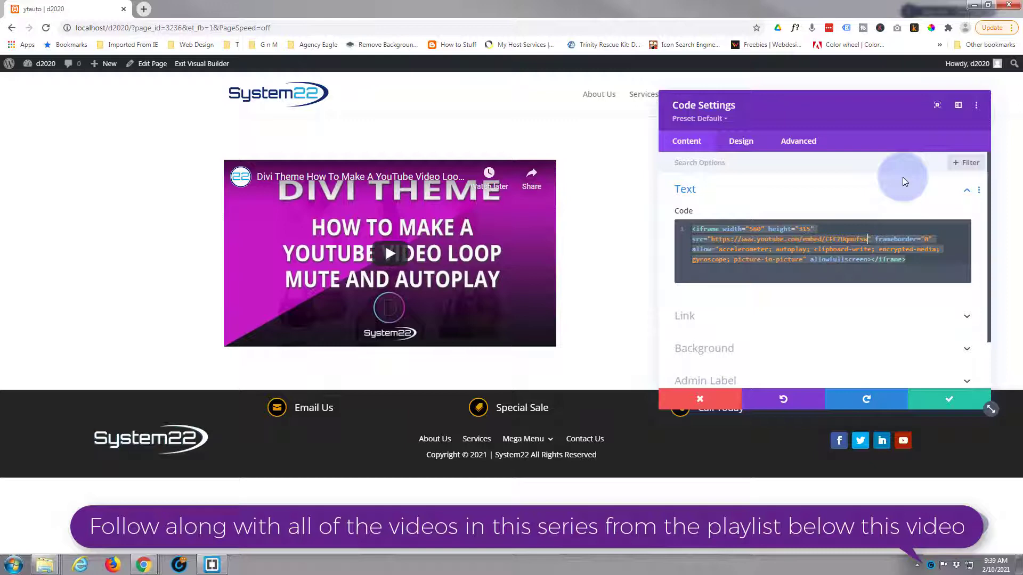
type("?re")
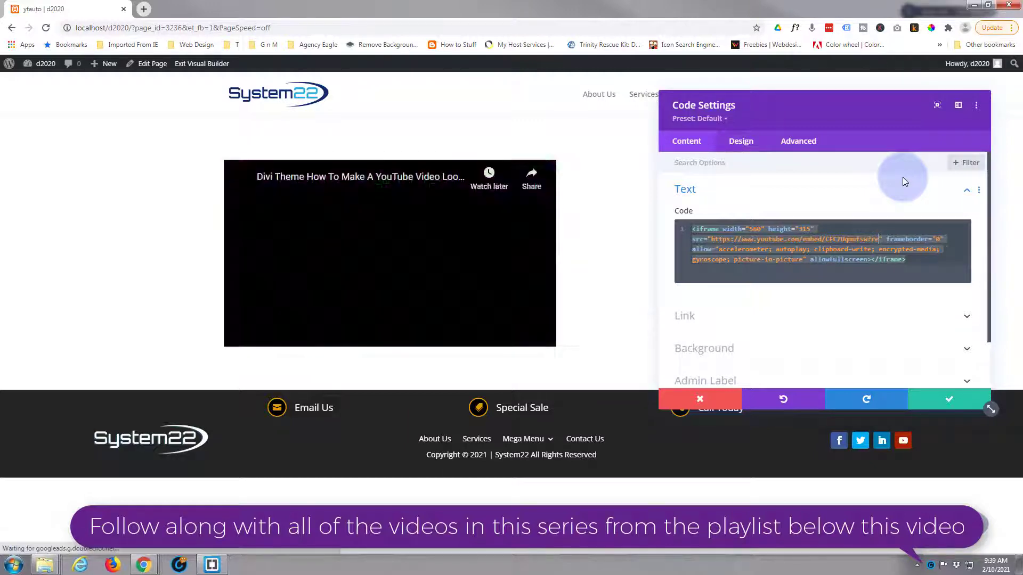
type("l=0")
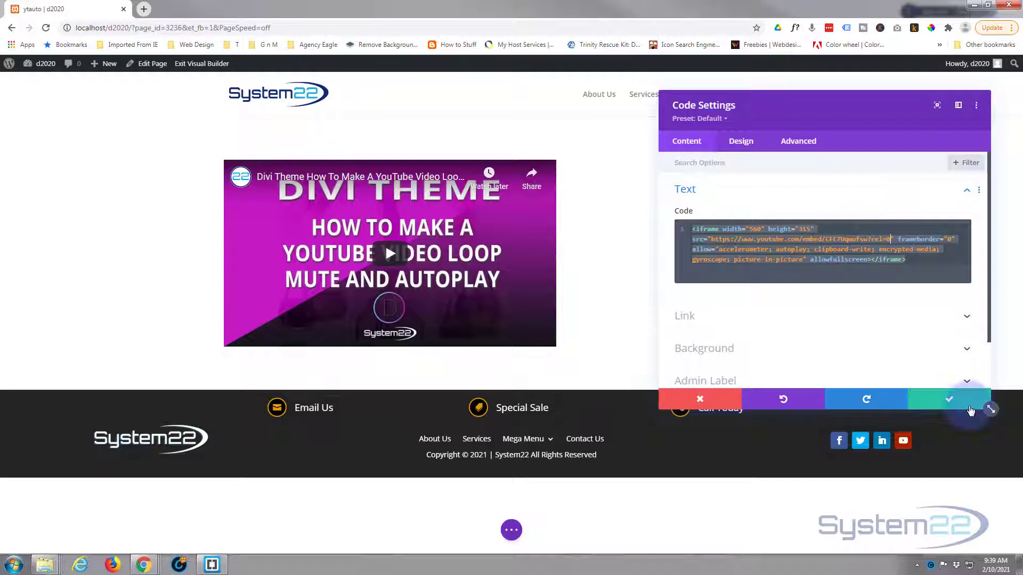
Step: Save the Code module and play the video to its end screen showing only System22 videos
left_click(954, 401)
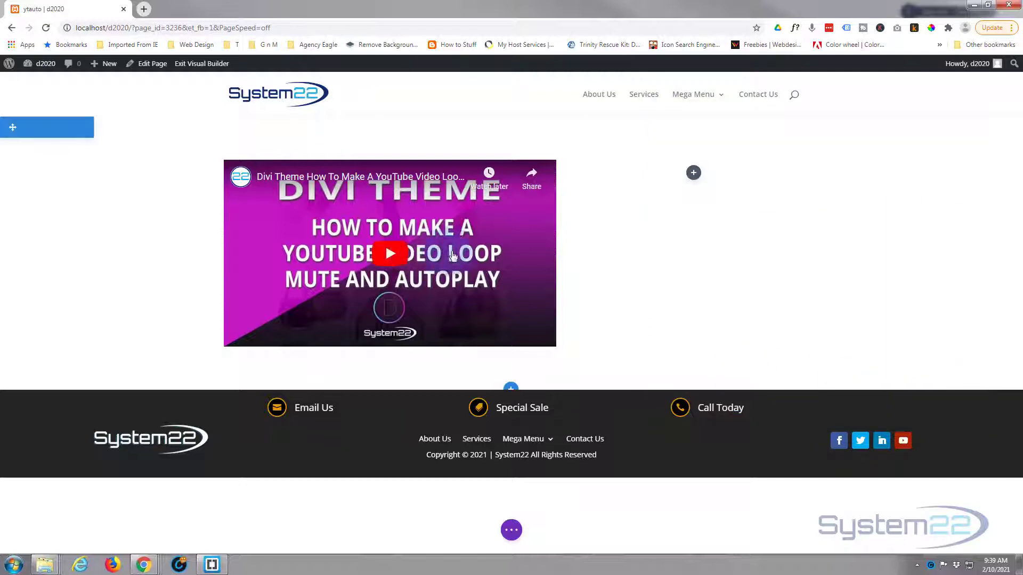
left_click(393, 256)
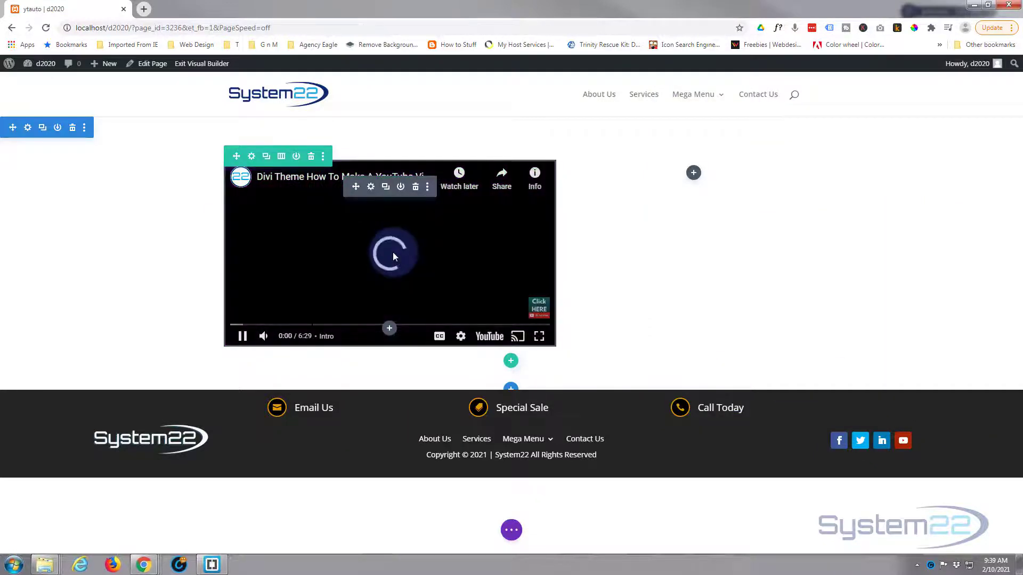
left_click(547, 325)
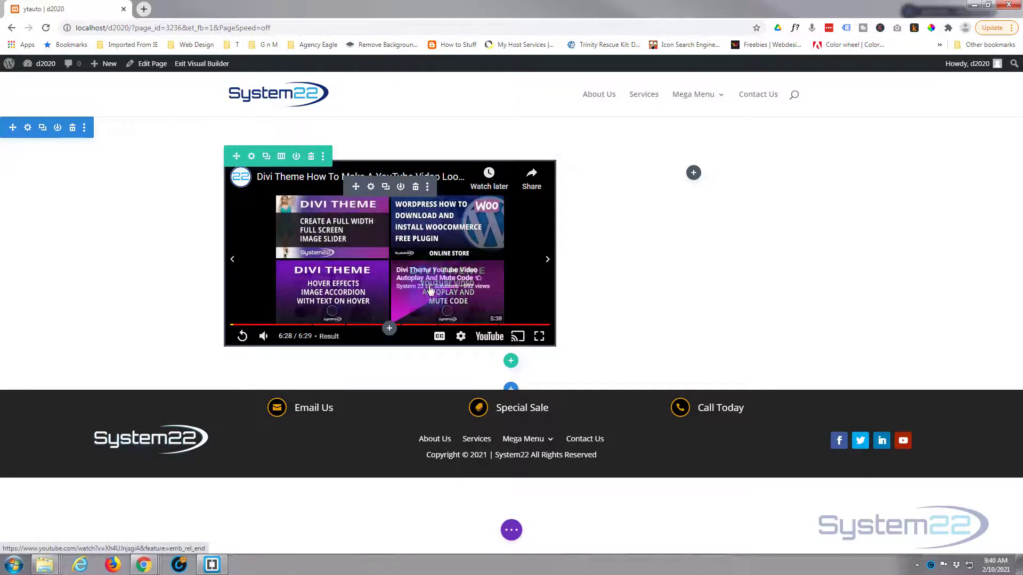
left_click(613, 225)
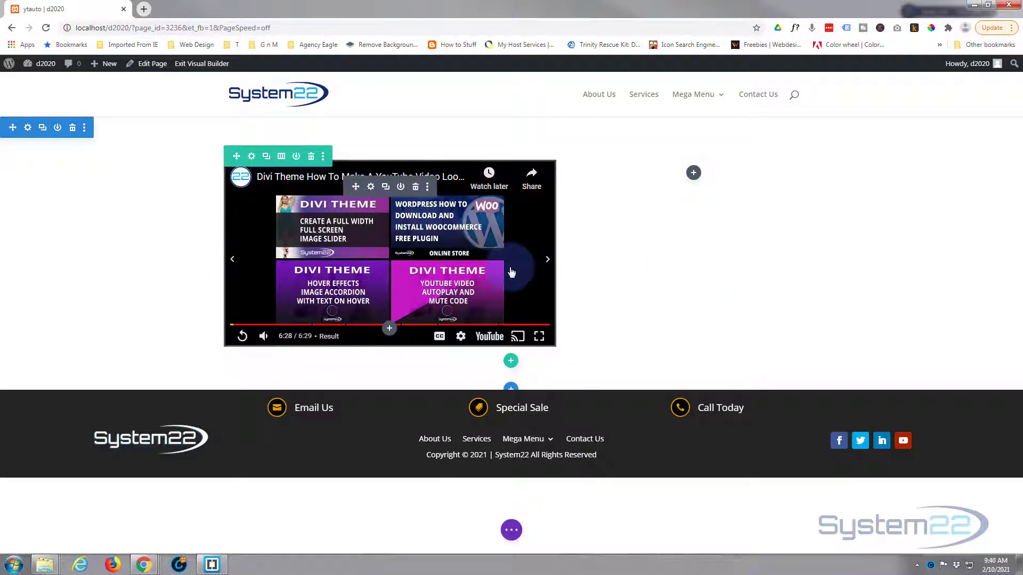
Step: Reopen the Code module settings and add &autoplay=1 after ?rel=0 in the src URL
left_click(371, 190)
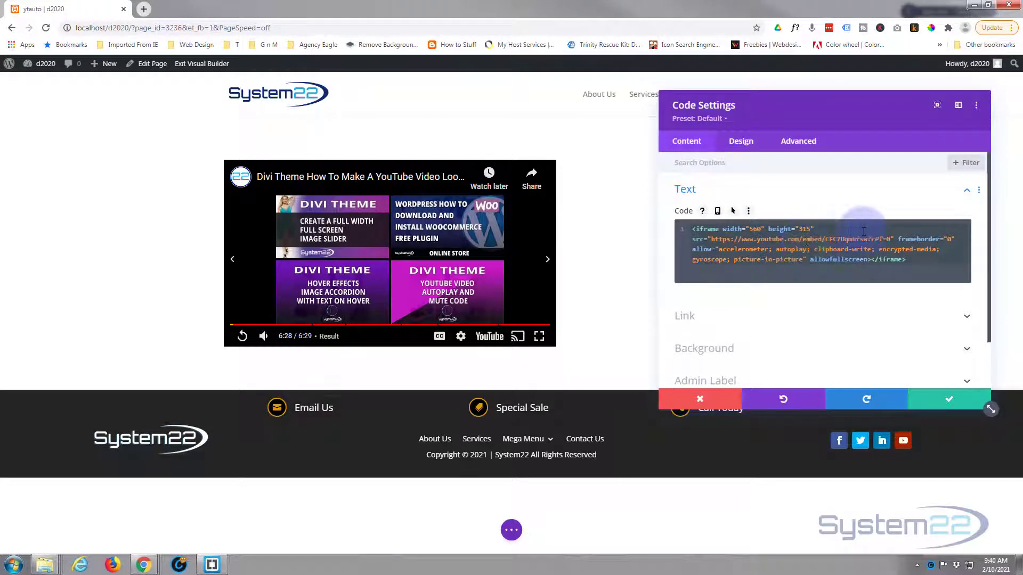
left_click(890, 239)
key("ctrl+a")
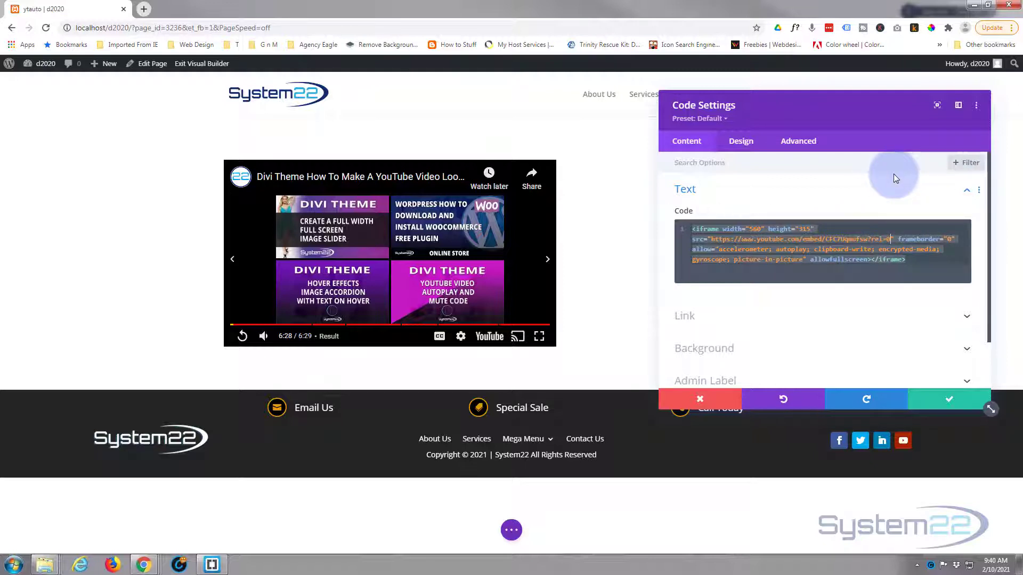
type("&")
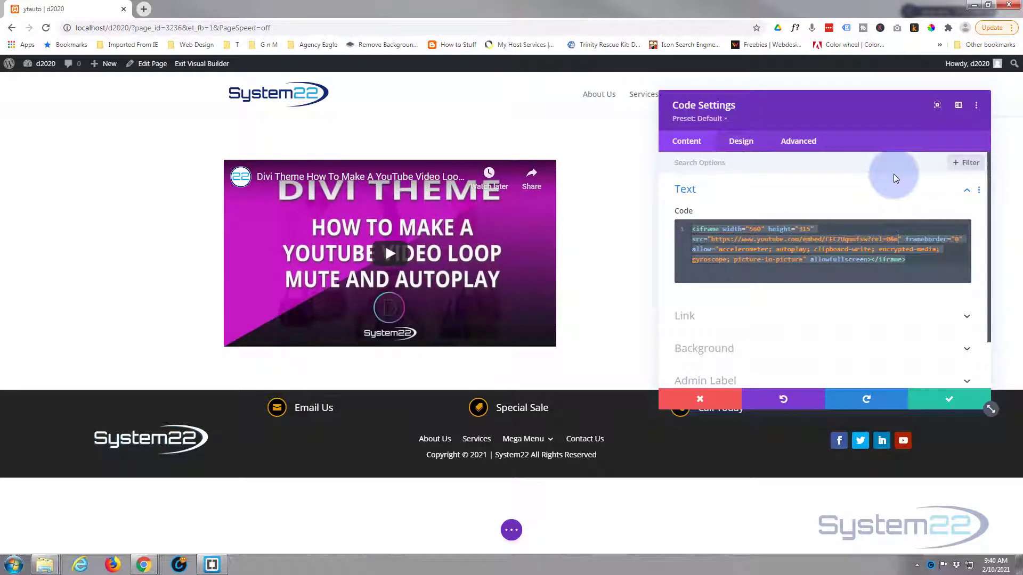
type("autopla")
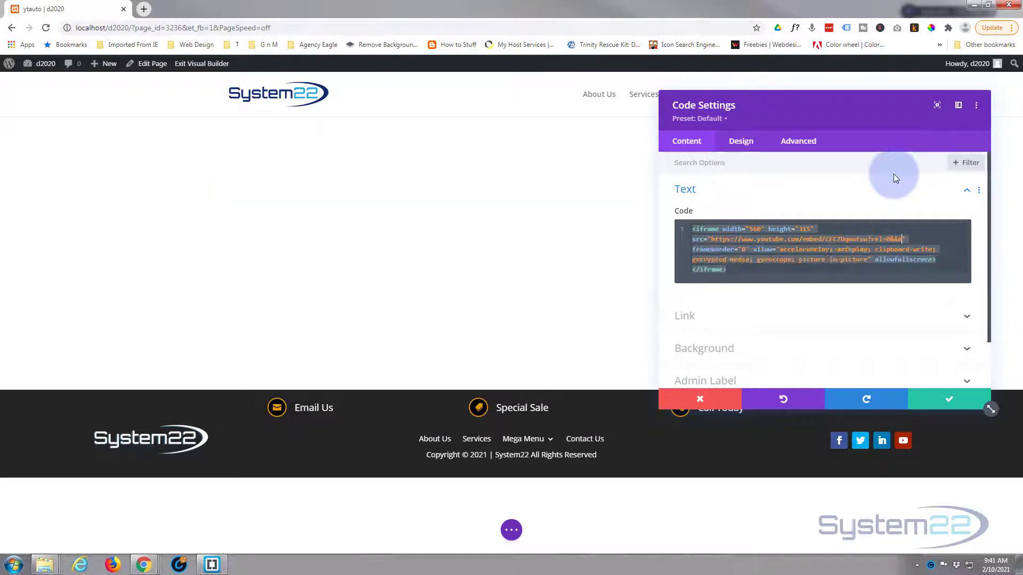
type("y=1")
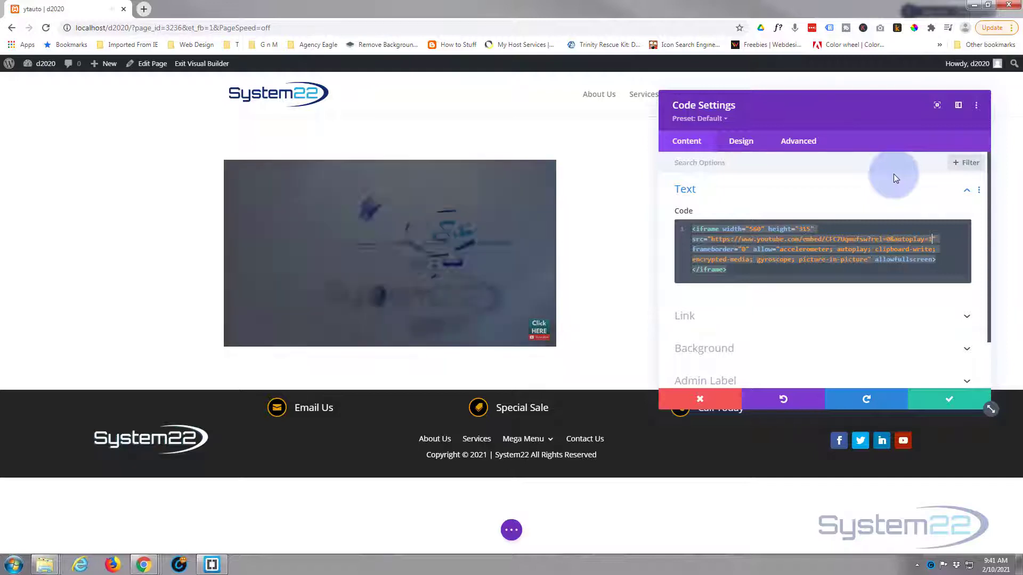
Step: Append &mute=1 after autoplay=1 in the iframe's src URL
type("&")
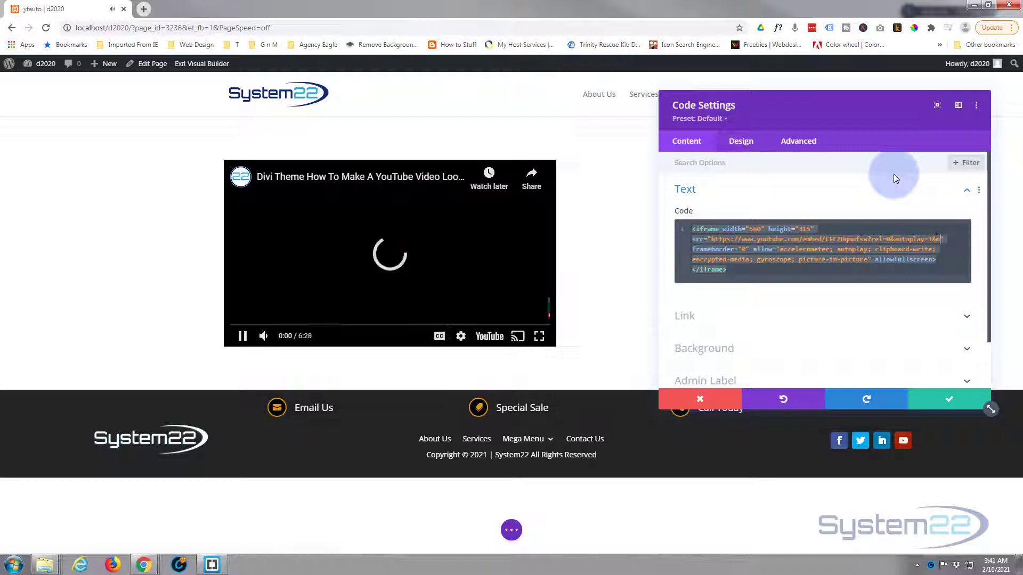
type("mute=1")
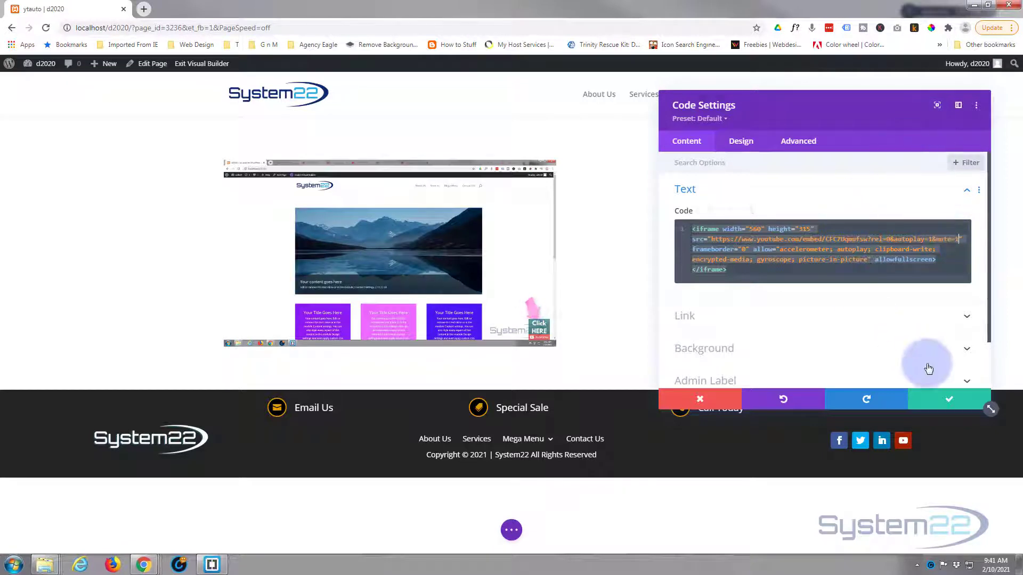
Step: Save the updated Code settings and let the muted video autoplay to its System22-only end screen
left_click(951, 401)
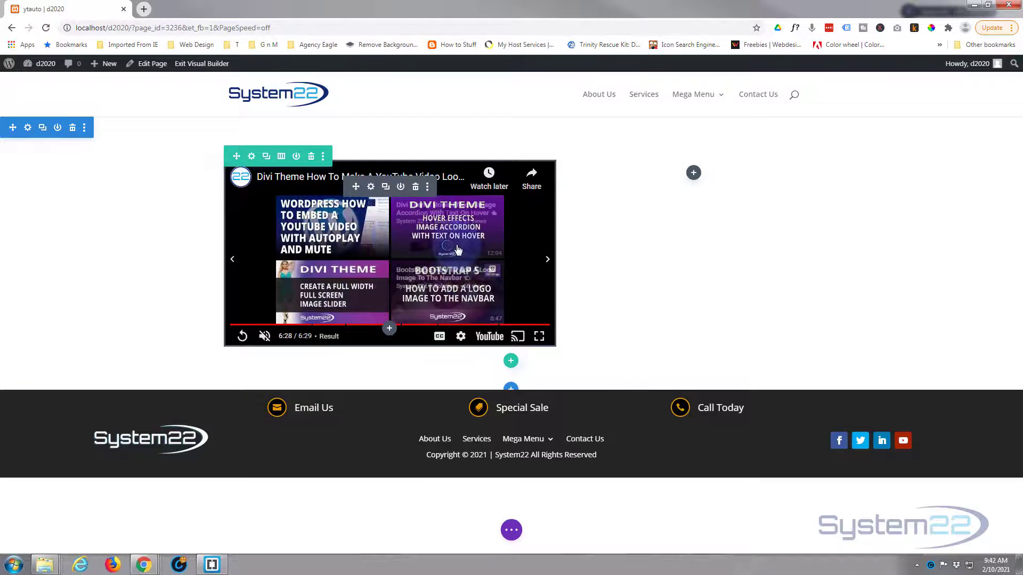
left_click(686, 258)
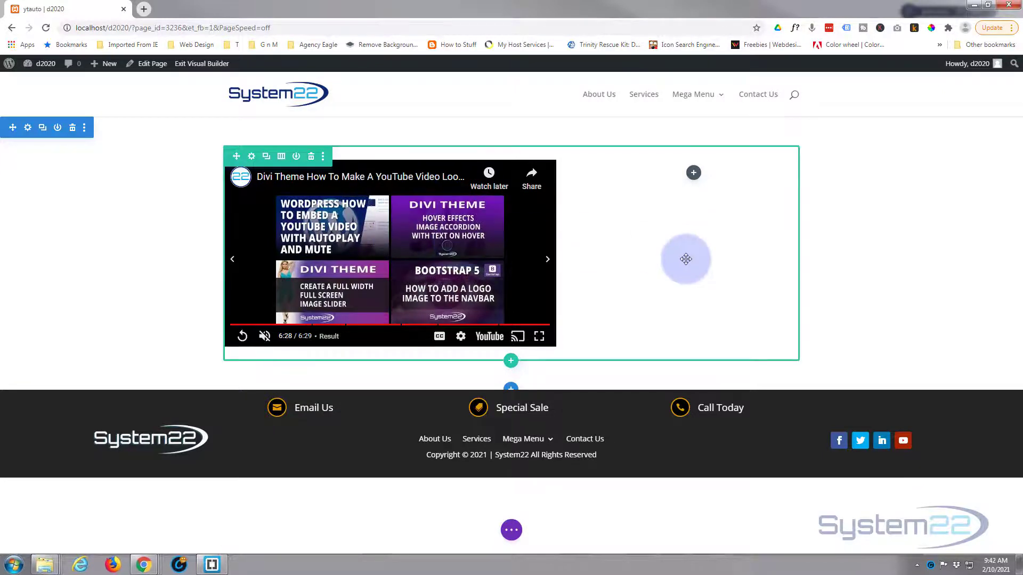